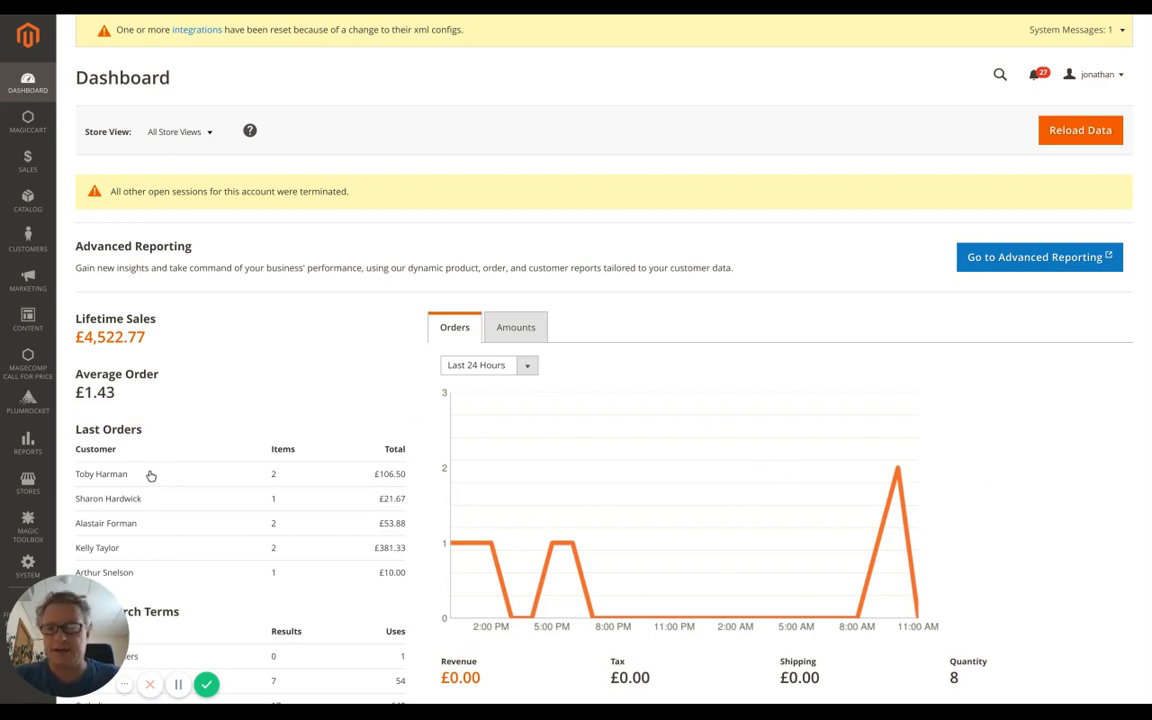
Open the list of all stores to review the configured websites, stores and store views
scroll(151, 476, down, 5)
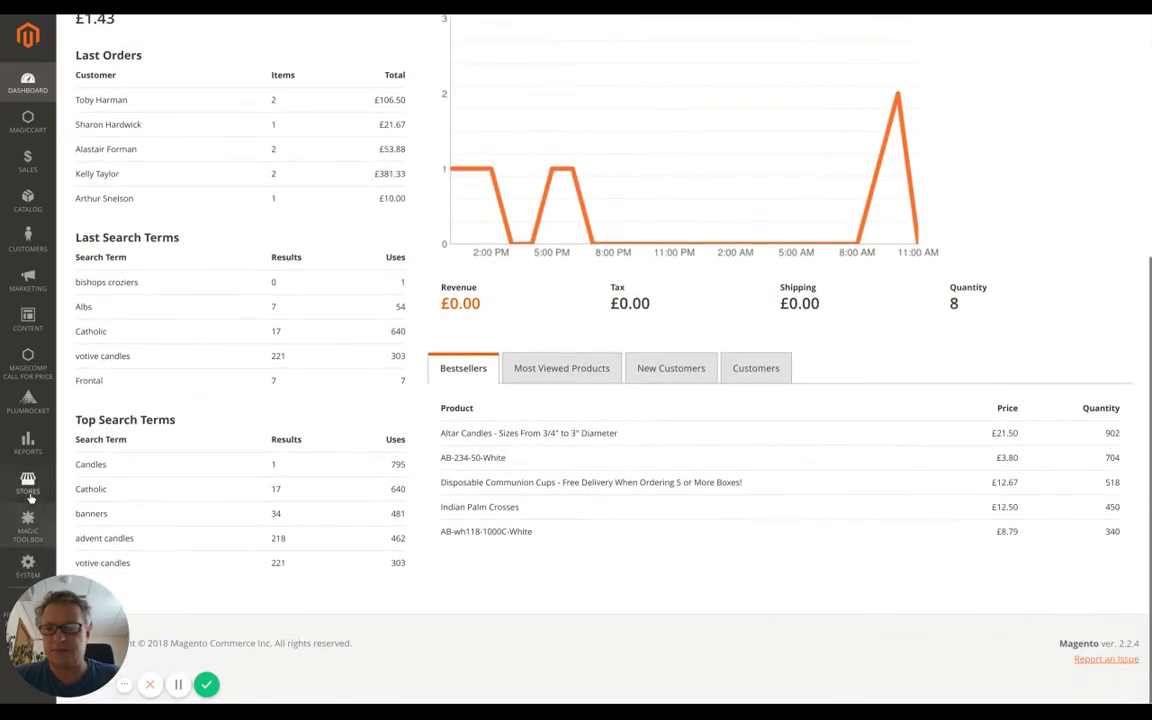
click(29, 494)
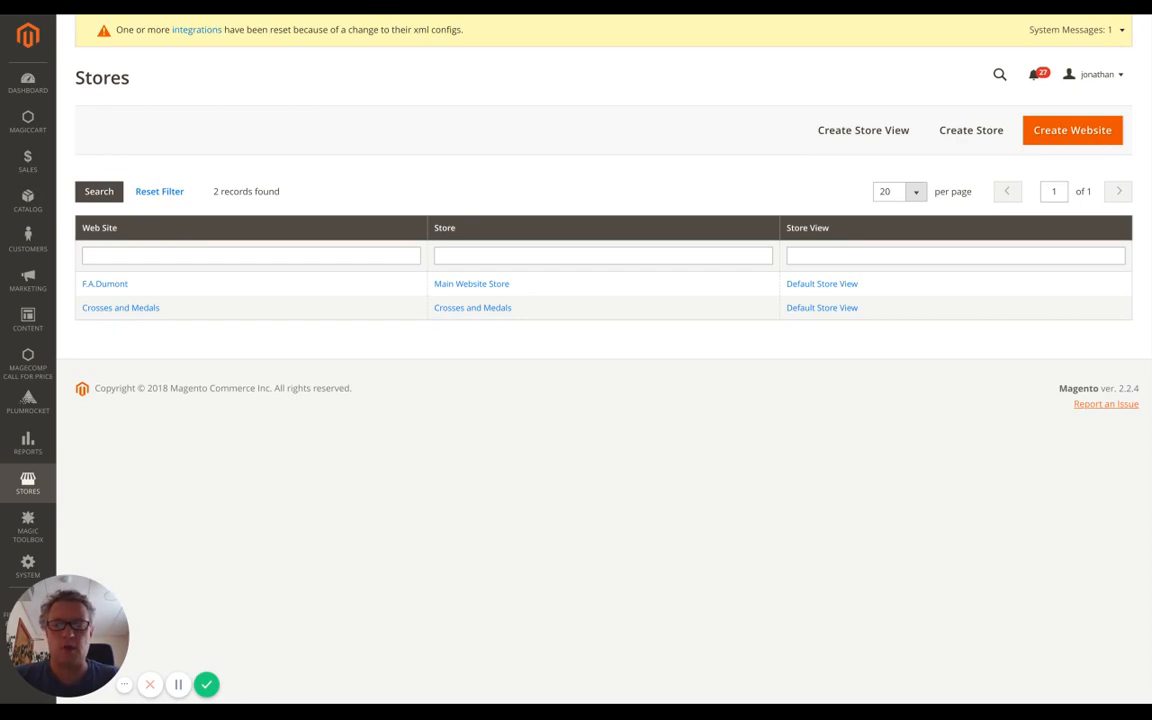
Set the catalog's product list to 20 products per page and open Test Product for editing
click(40, 198)
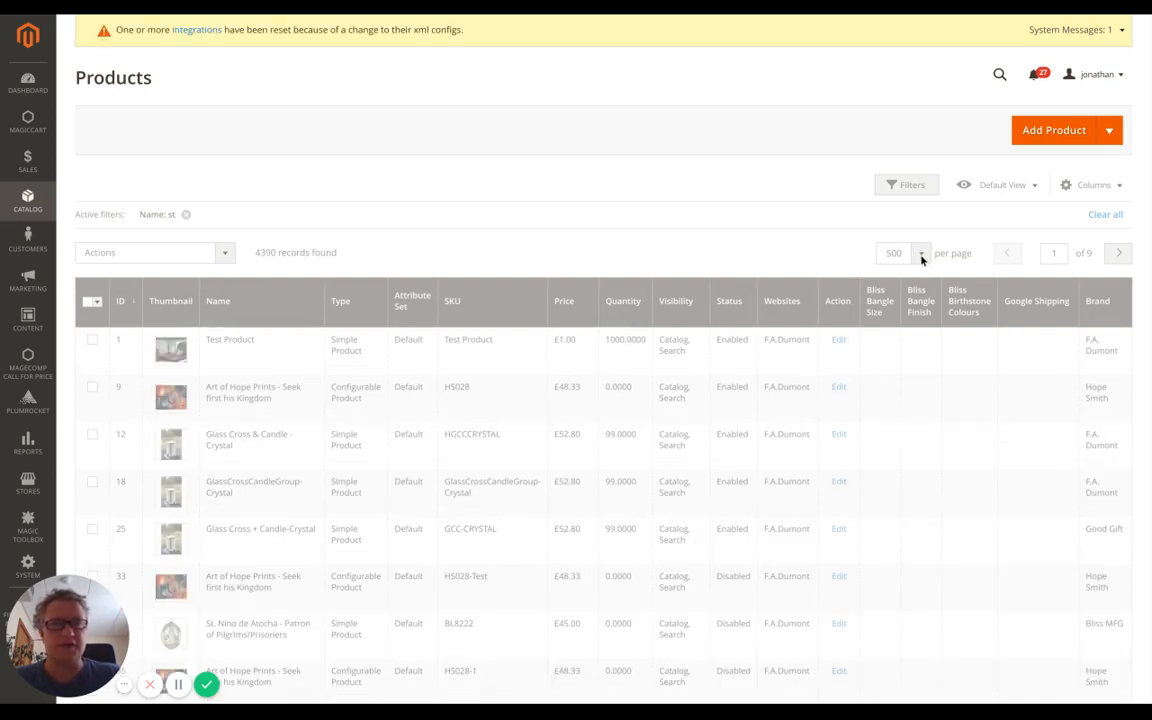
click(922, 256)
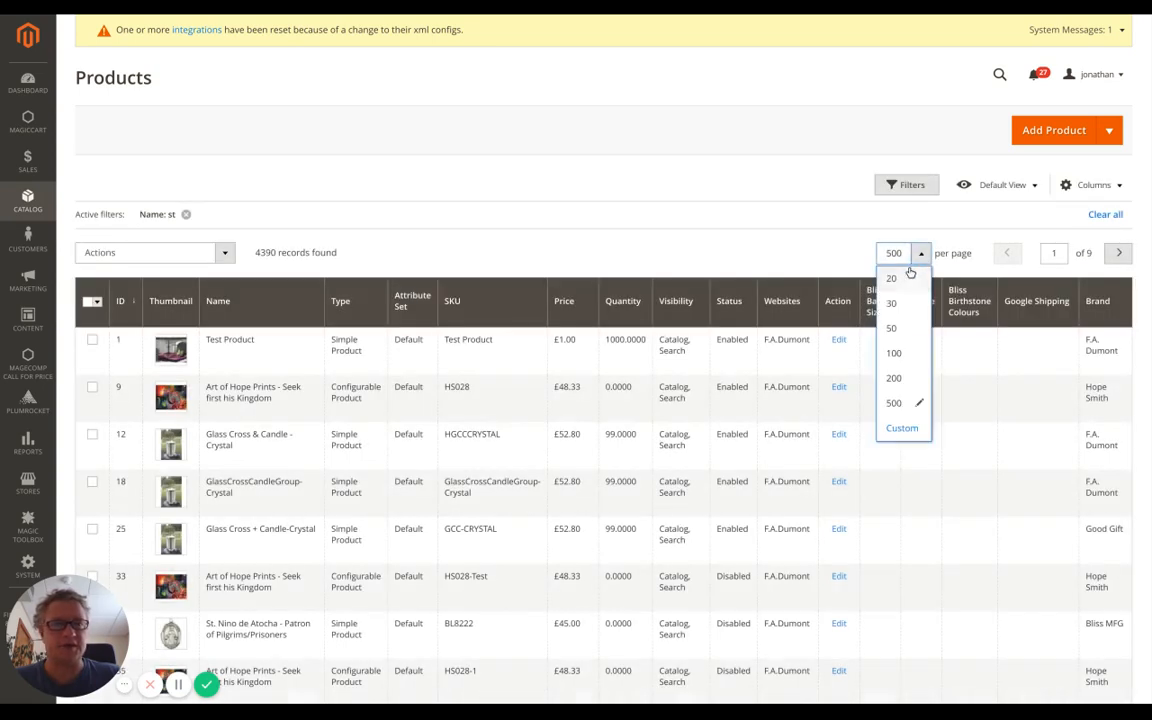
click(908, 276)
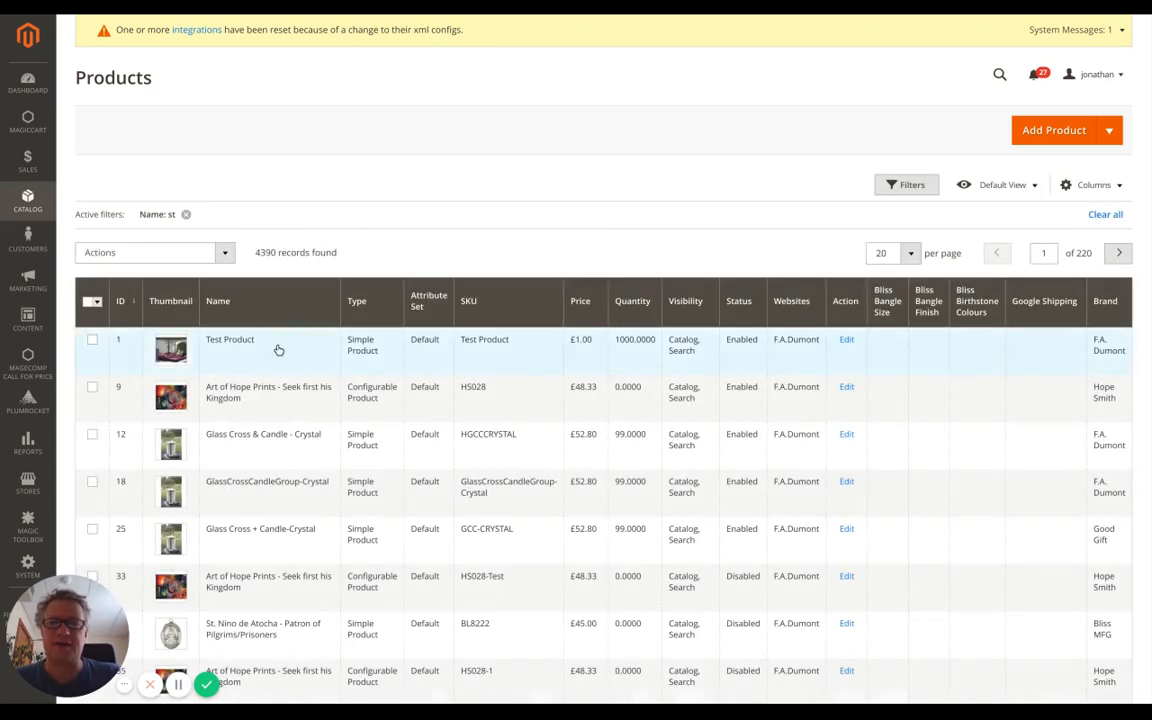
click(568, 350)
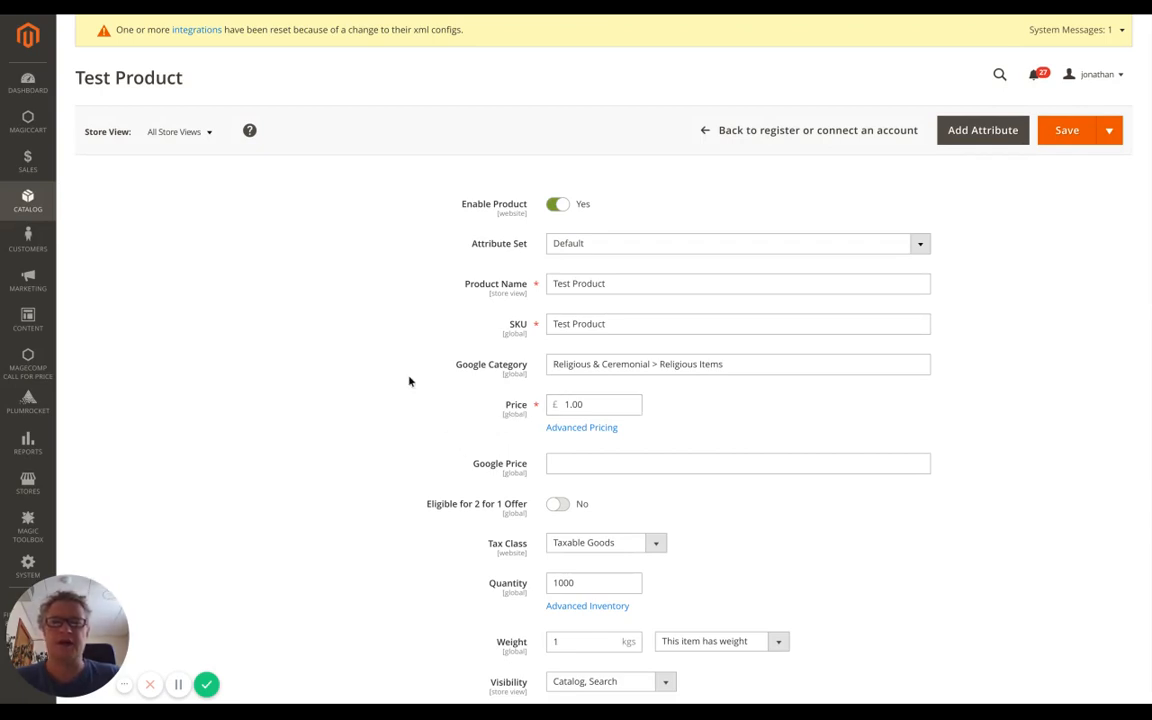
Check which store views are available for Test Product and inspect the scope of its Price field
click(186, 132)
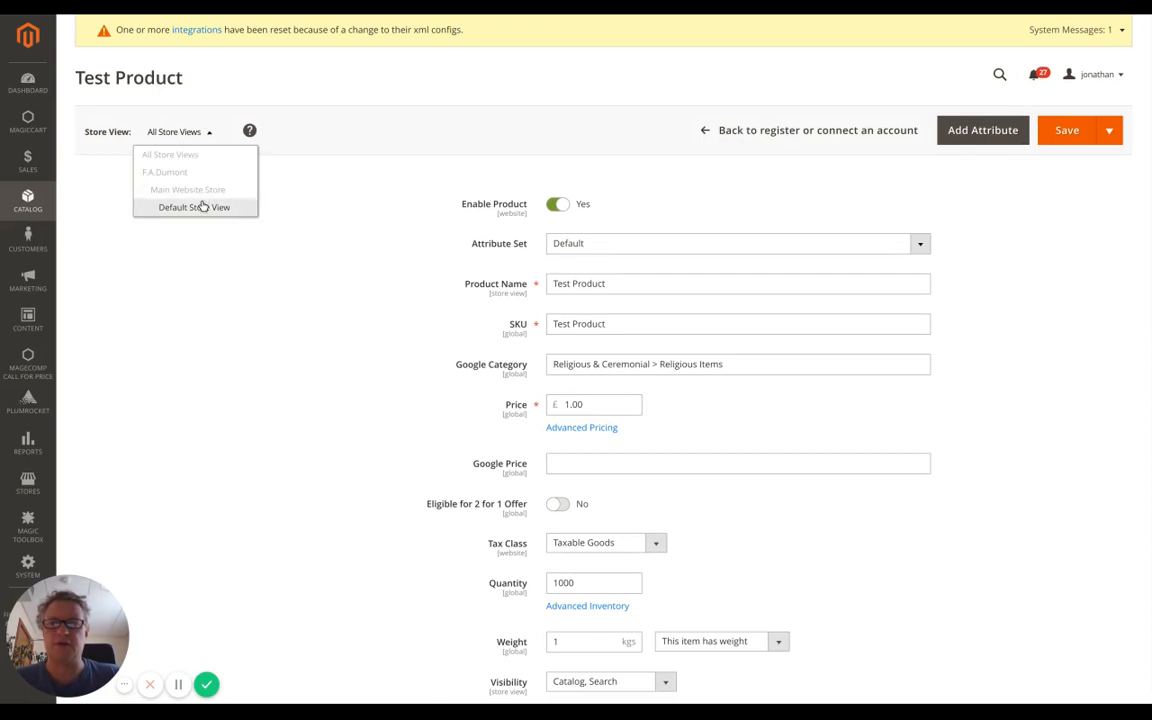
click(374, 349)
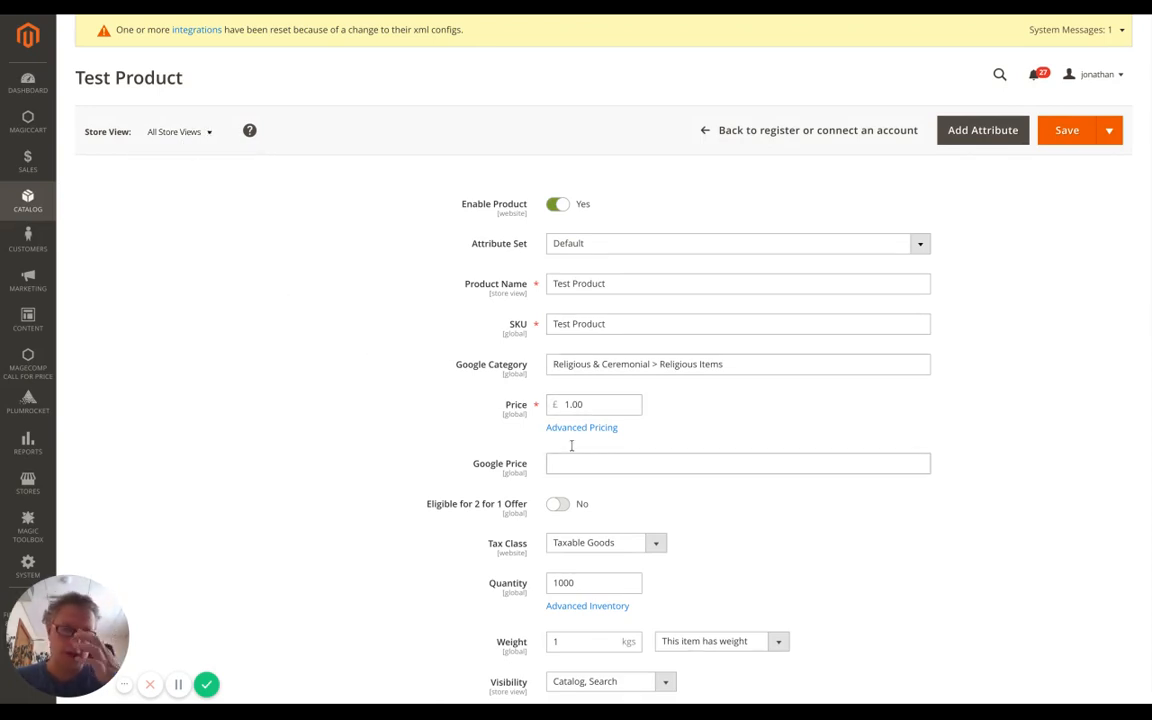
click(491, 412)
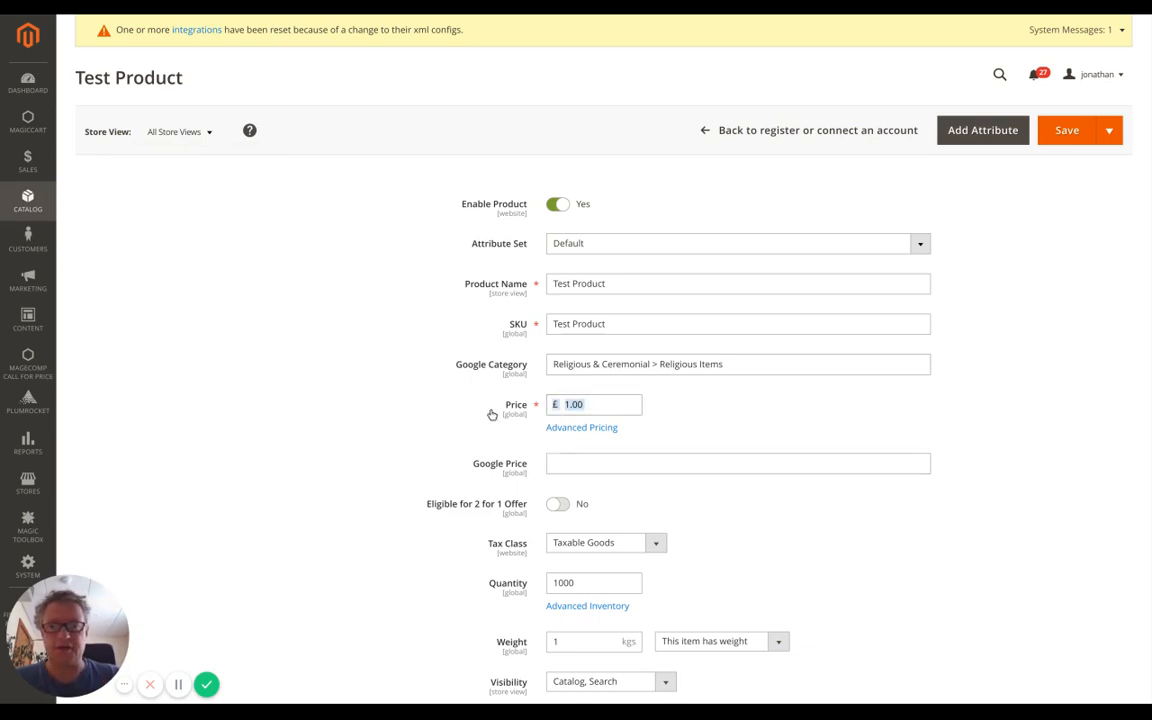
Assign Test Product to the Crosses and Medals website in addition to F.A.Dumont and save the product
scroll(424, 424, down, 8)
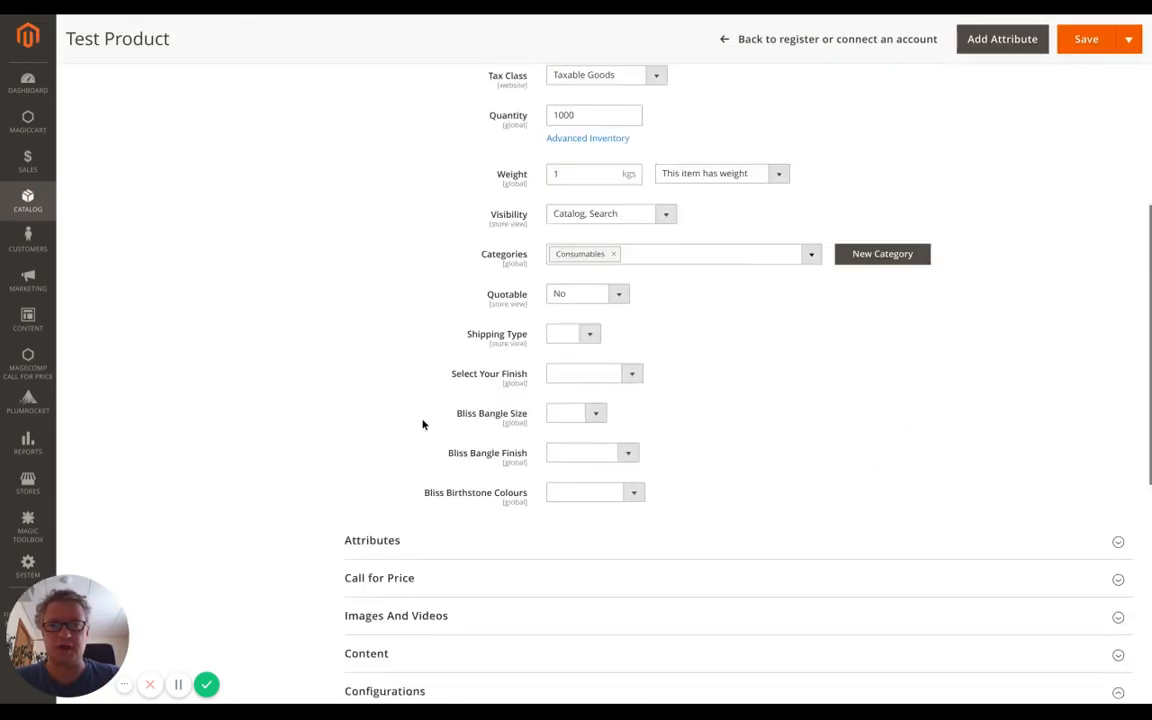
scroll(338, 414, down, 3)
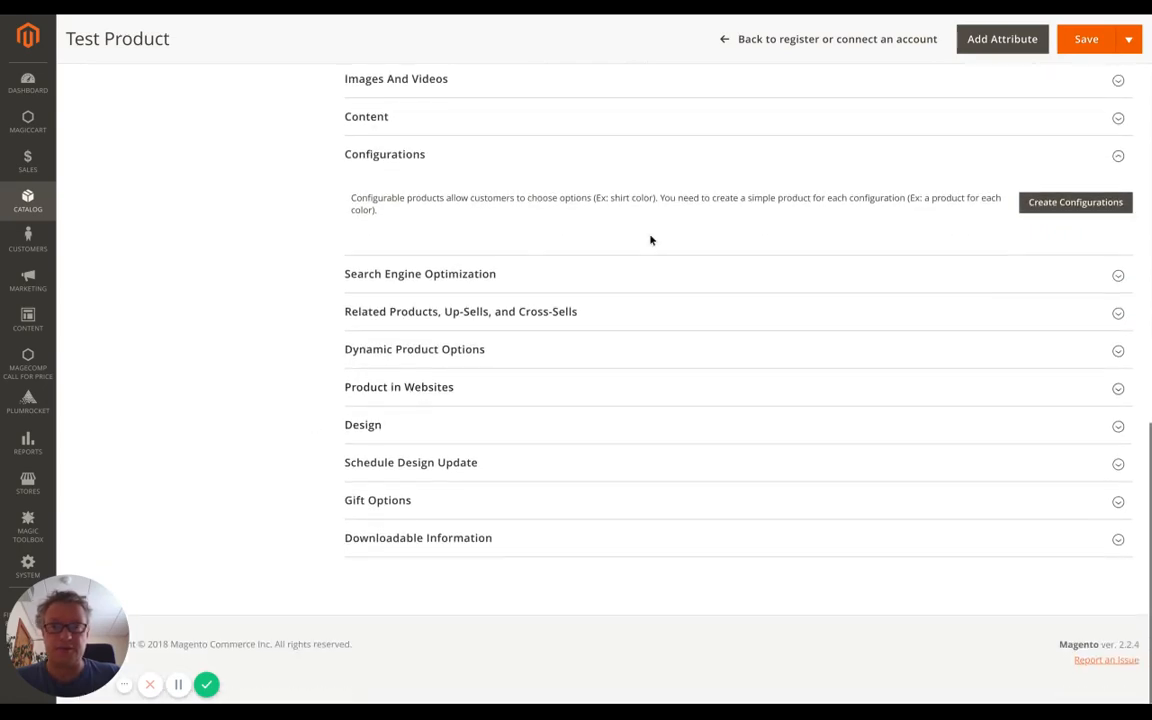
scroll(406, 237, up, 15)
scroll(386, 326, down, 15)
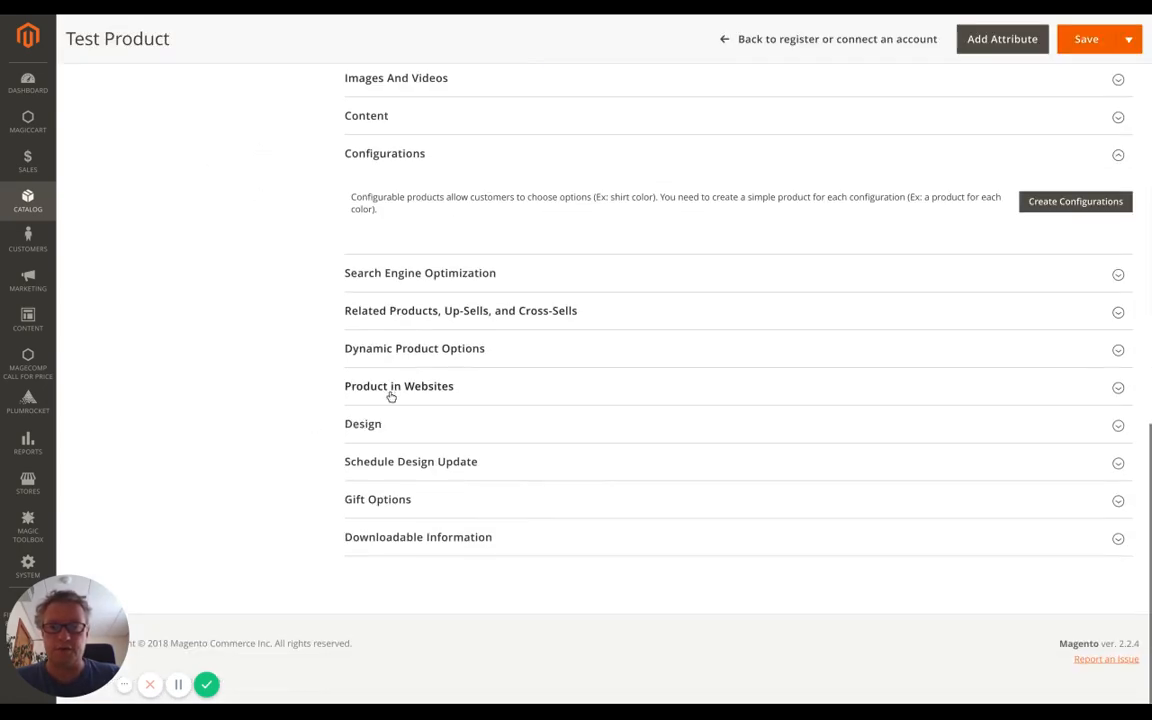
click(391, 388)
click(548, 474)
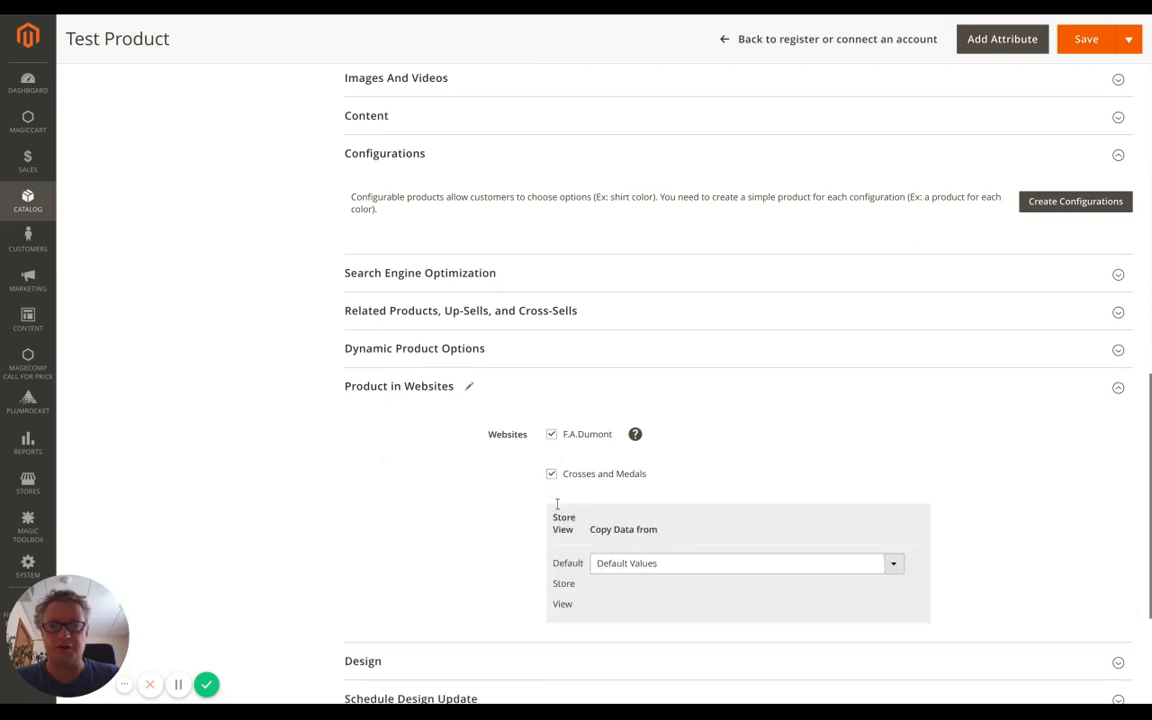
click(1086, 39)
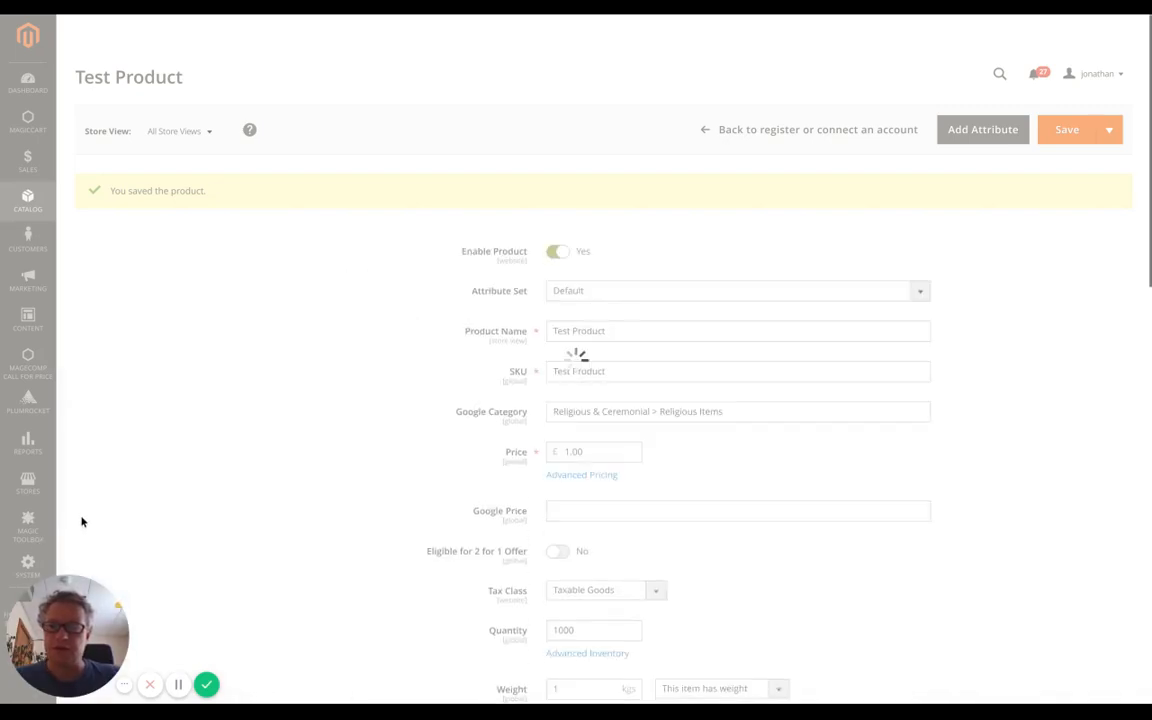
Open the store configuration and go to its Catalog settings
click(28, 483)
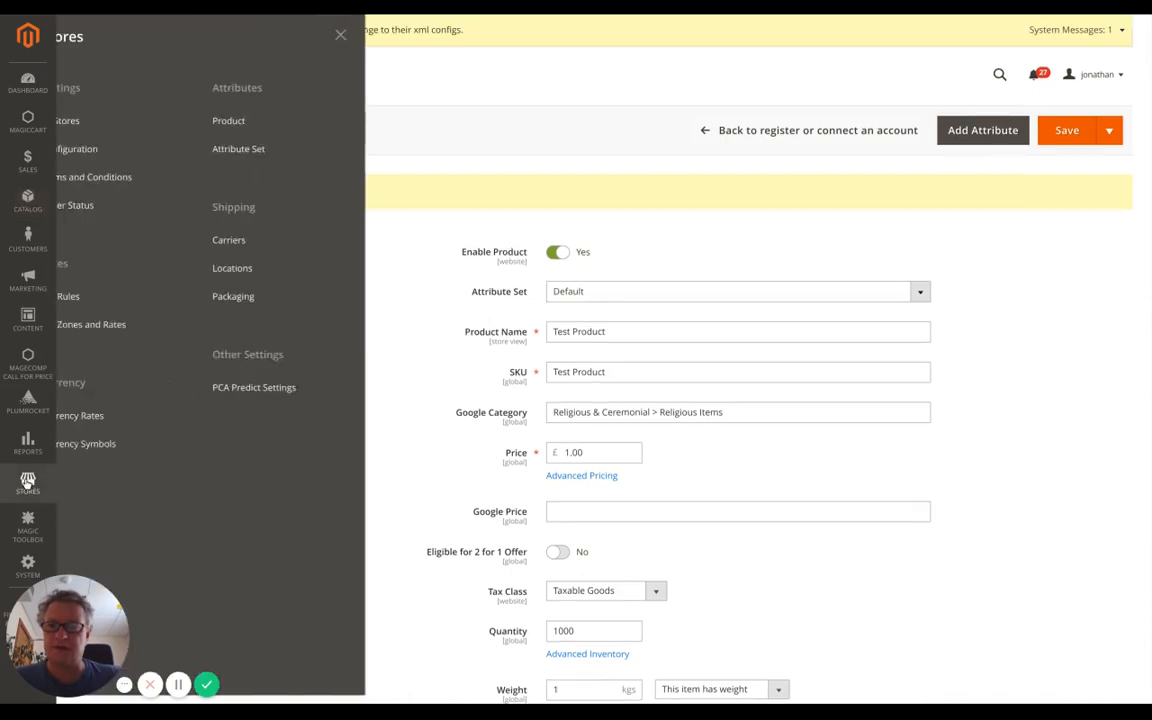
click(104, 149)
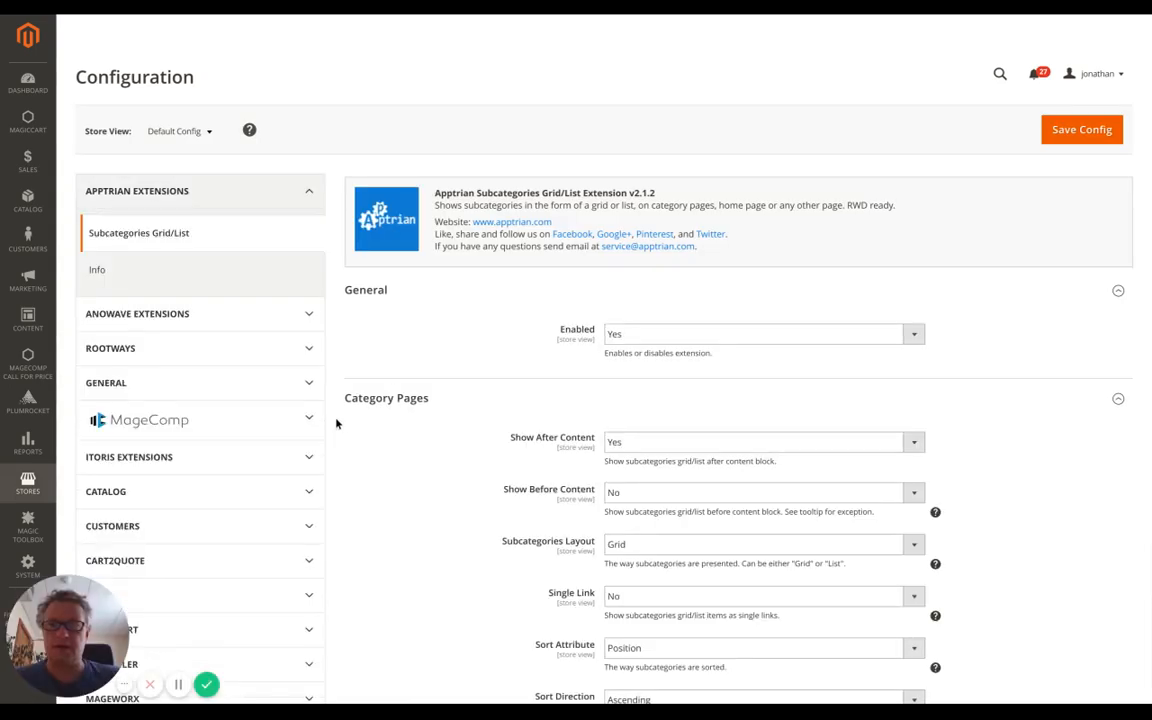
click(203, 490)
scroll(248, 487, down, 3)
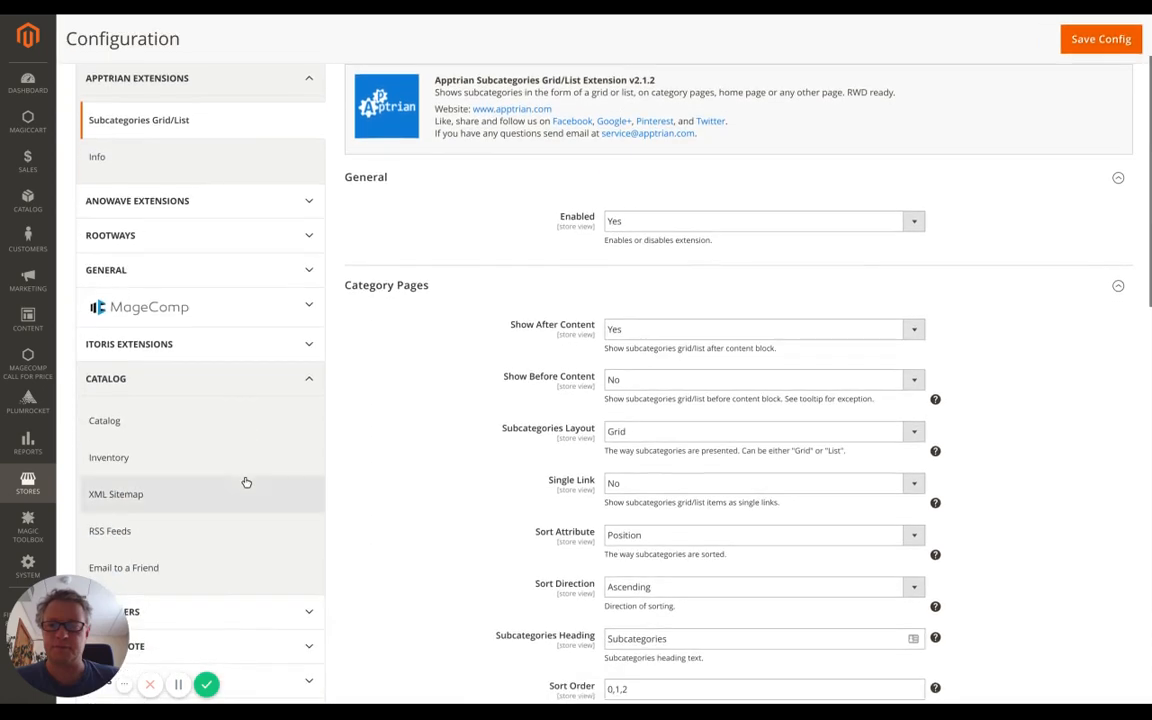
click(175, 379)
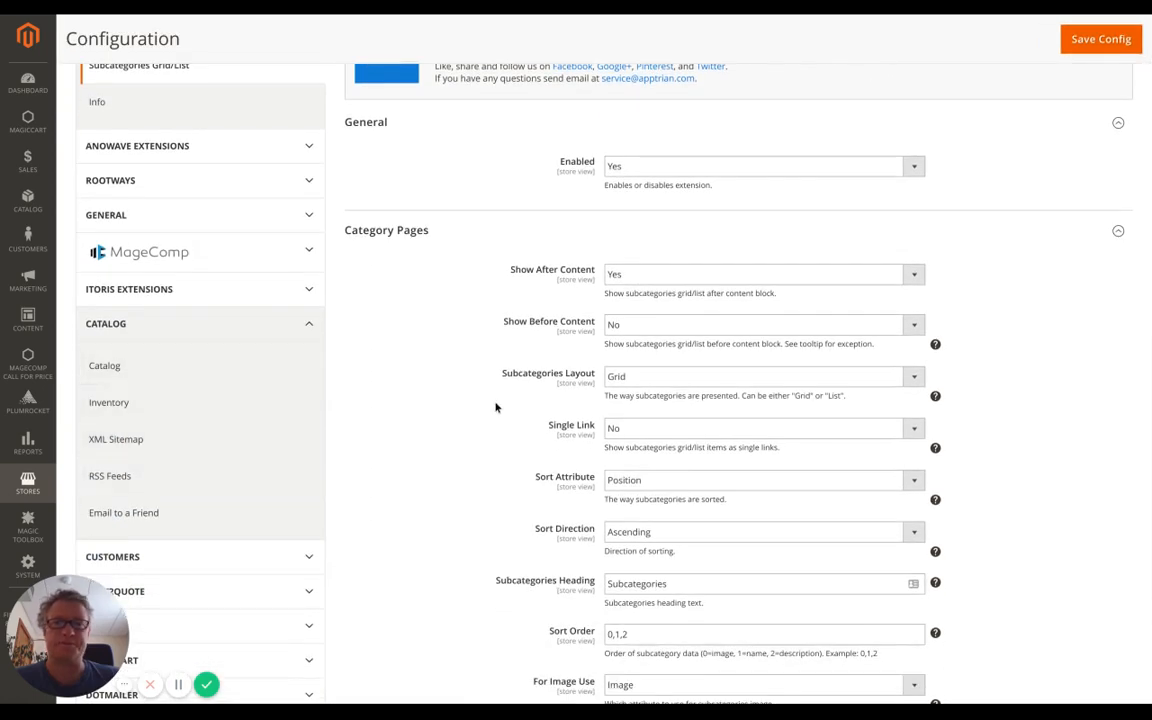
Set the Catalog Price Scope to Website in the Price settings and save the configuration
scroll(447, 393, down, 3)
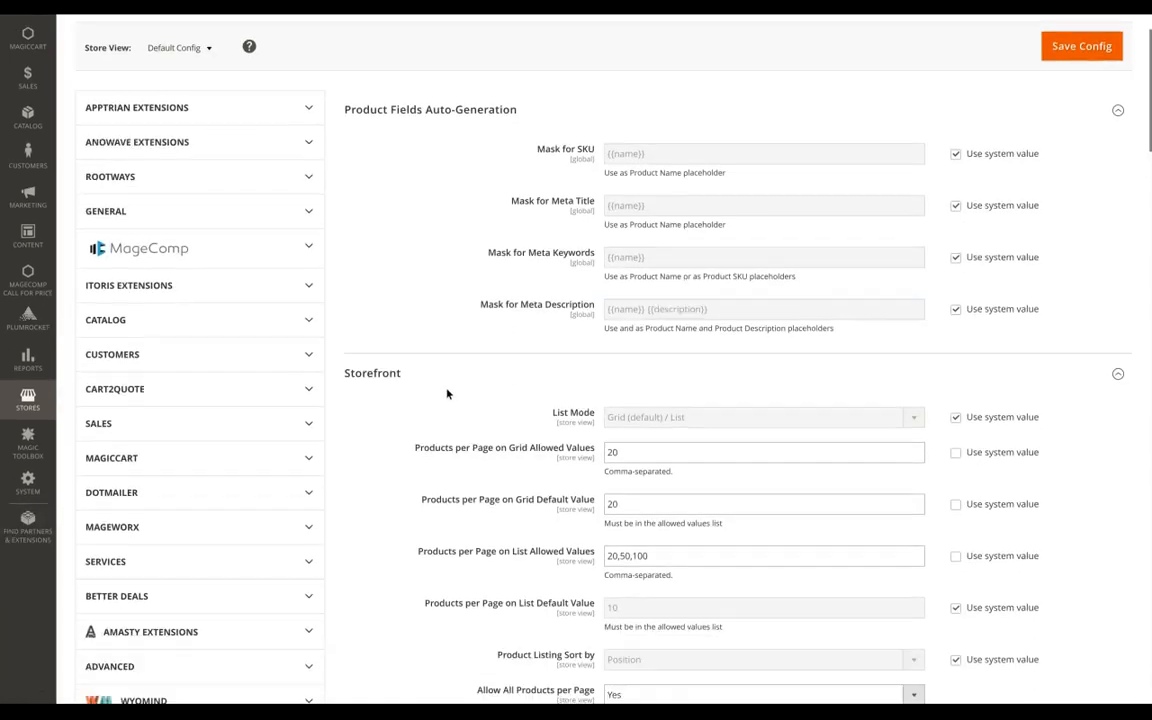
scroll(447, 393, down, 10)
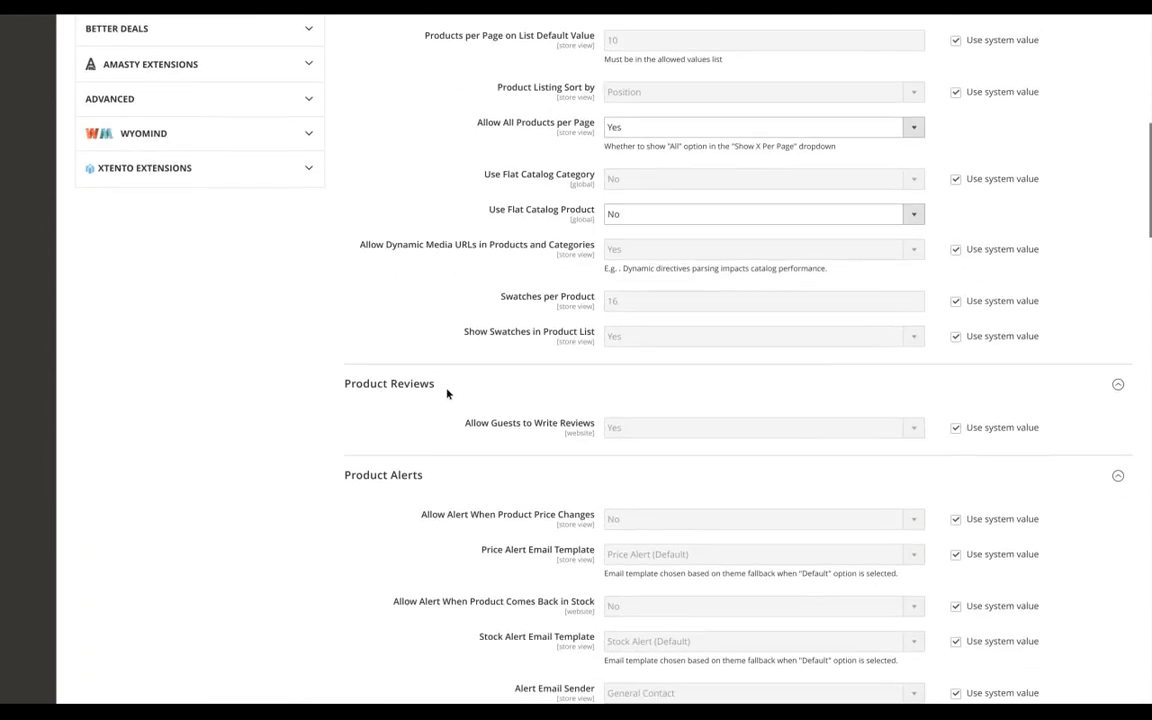
scroll(447, 393, down, 13)
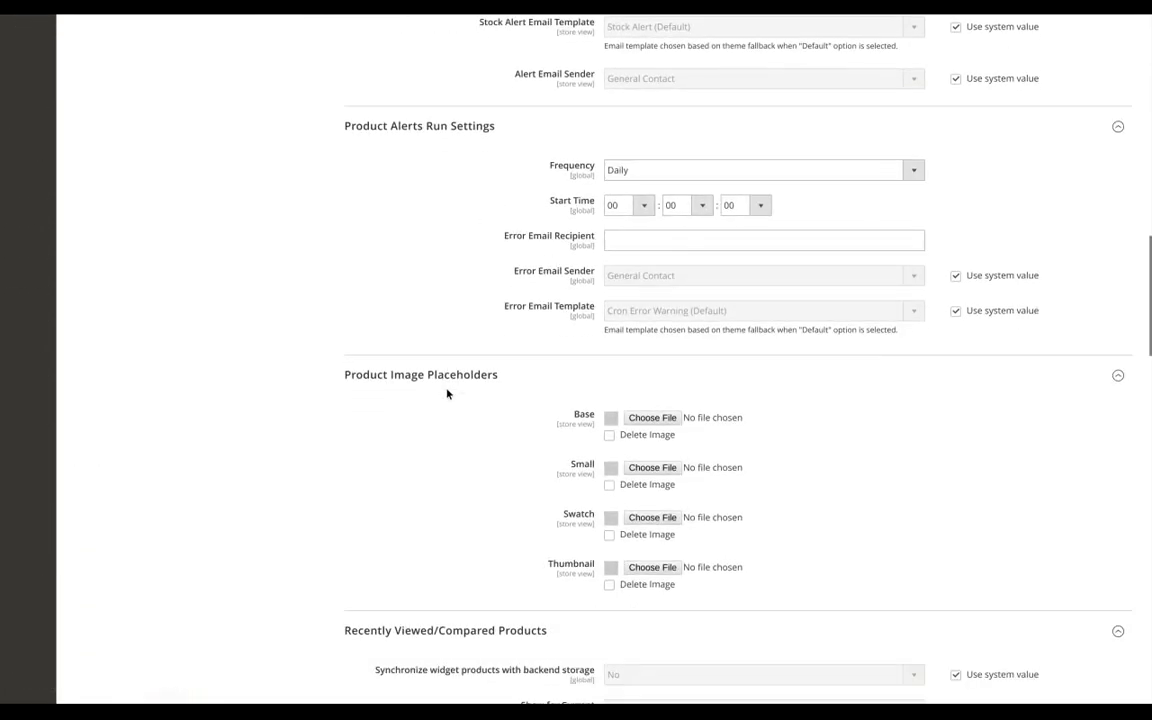
scroll(447, 393, down, 4)
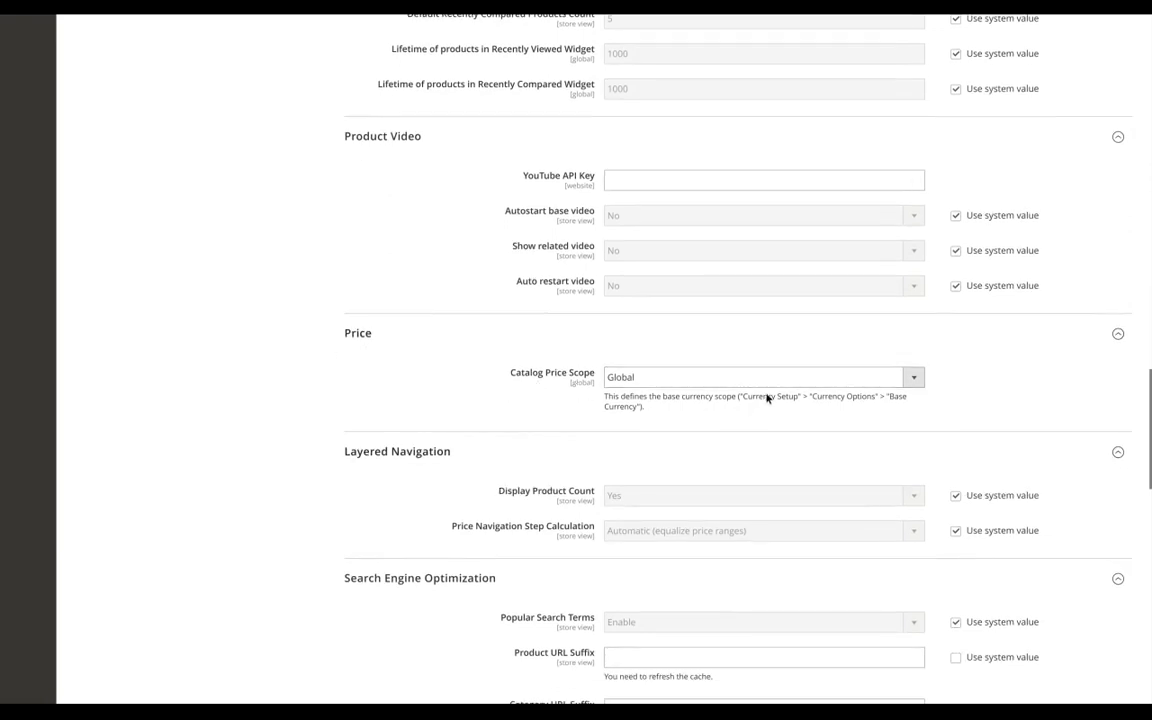
click(830, 381)
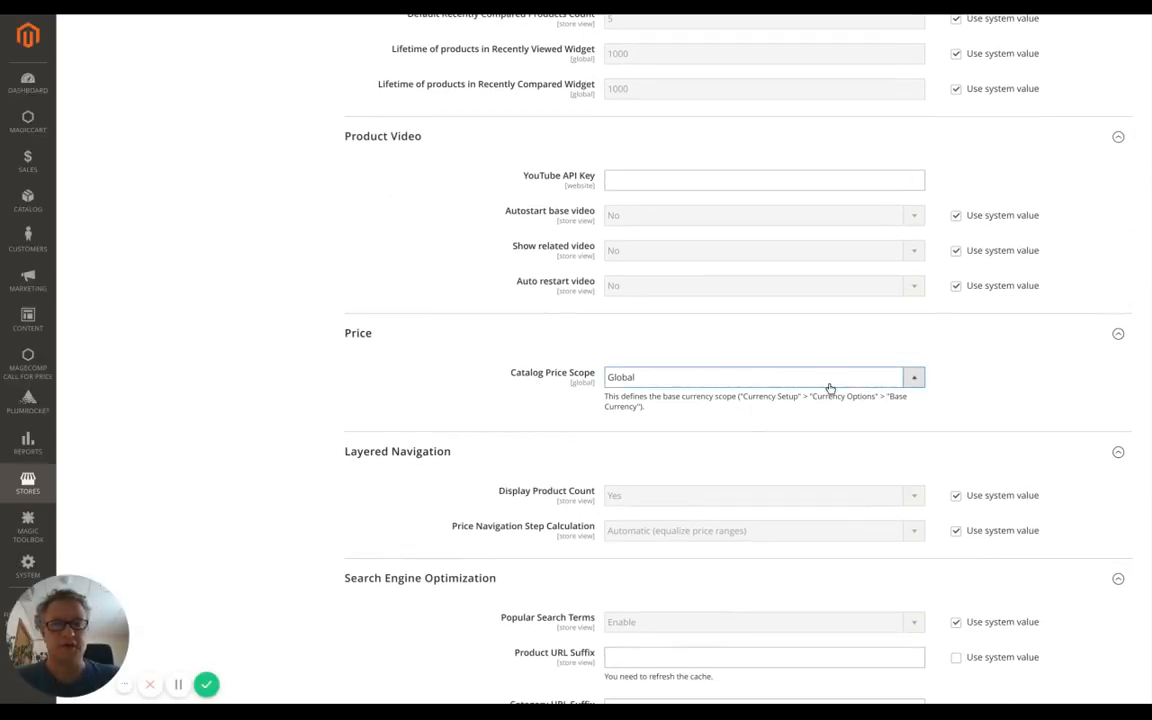
click(813, 414)
click(1085, 44)
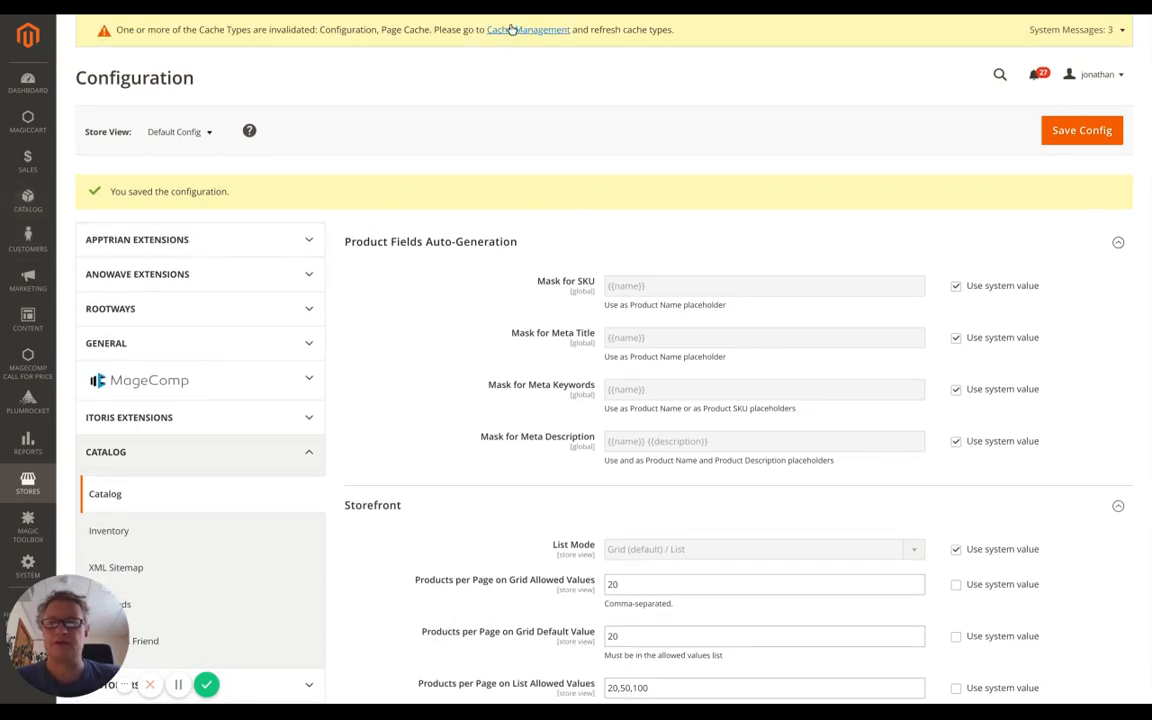
Reopen Test Product from the product list and switch its scope to the Default Store View of Crosses and Medals
click(28, 197)
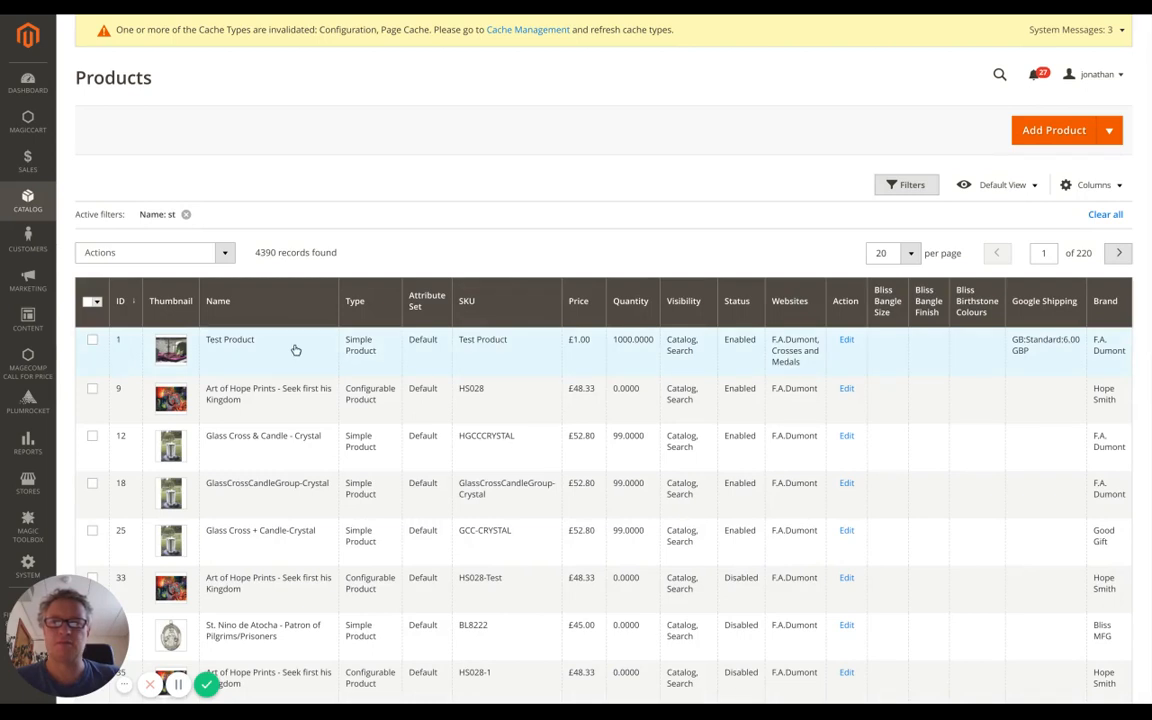
click(296, 350)
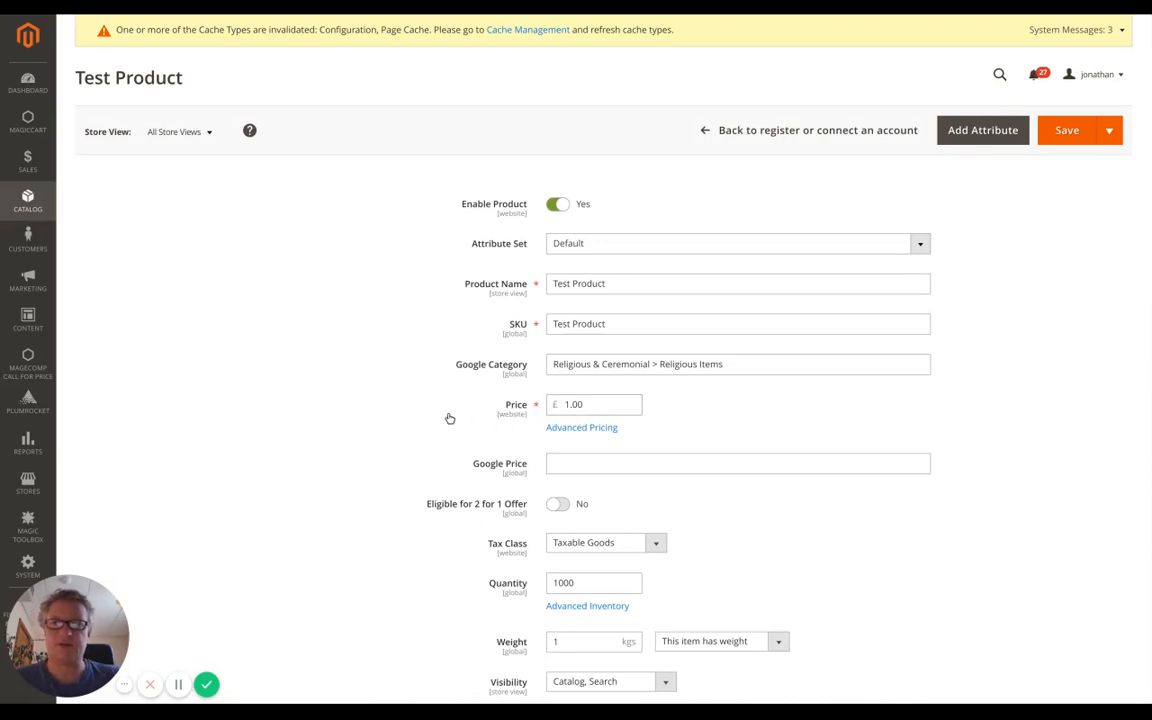
click(194, 136)
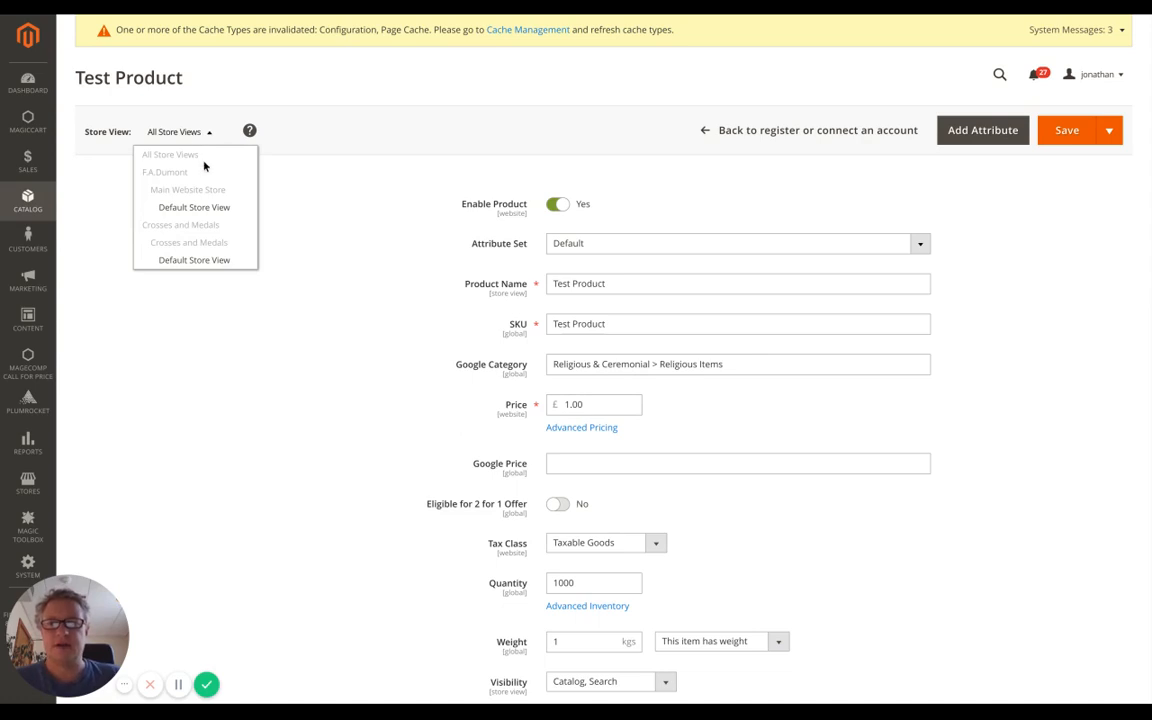
click(186, 260)
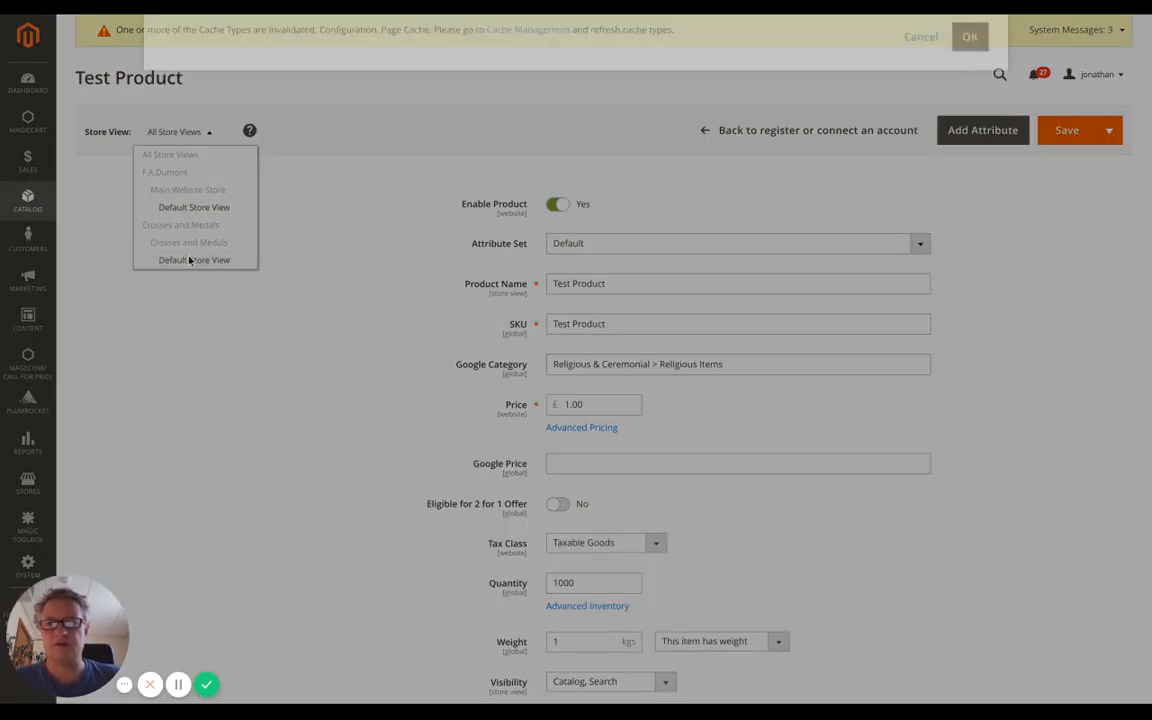
click(972, 117)
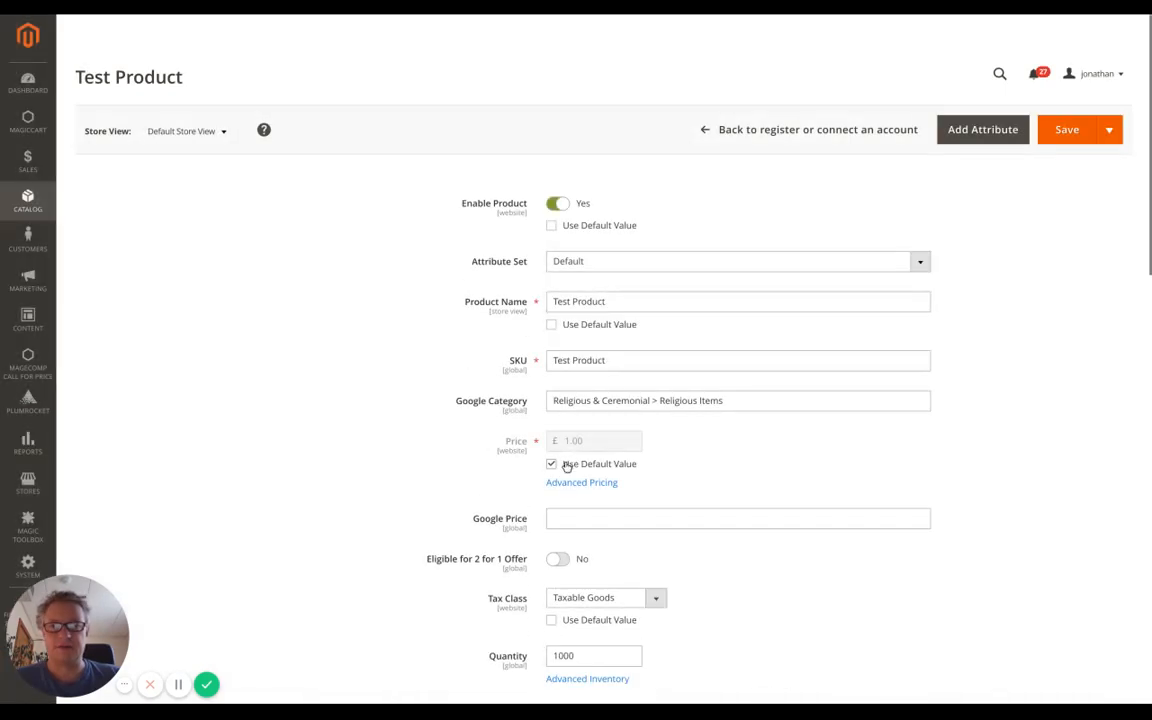
Override the default price with 1.35 for the Crosses and Medals store view and save the product
click(549, 465)
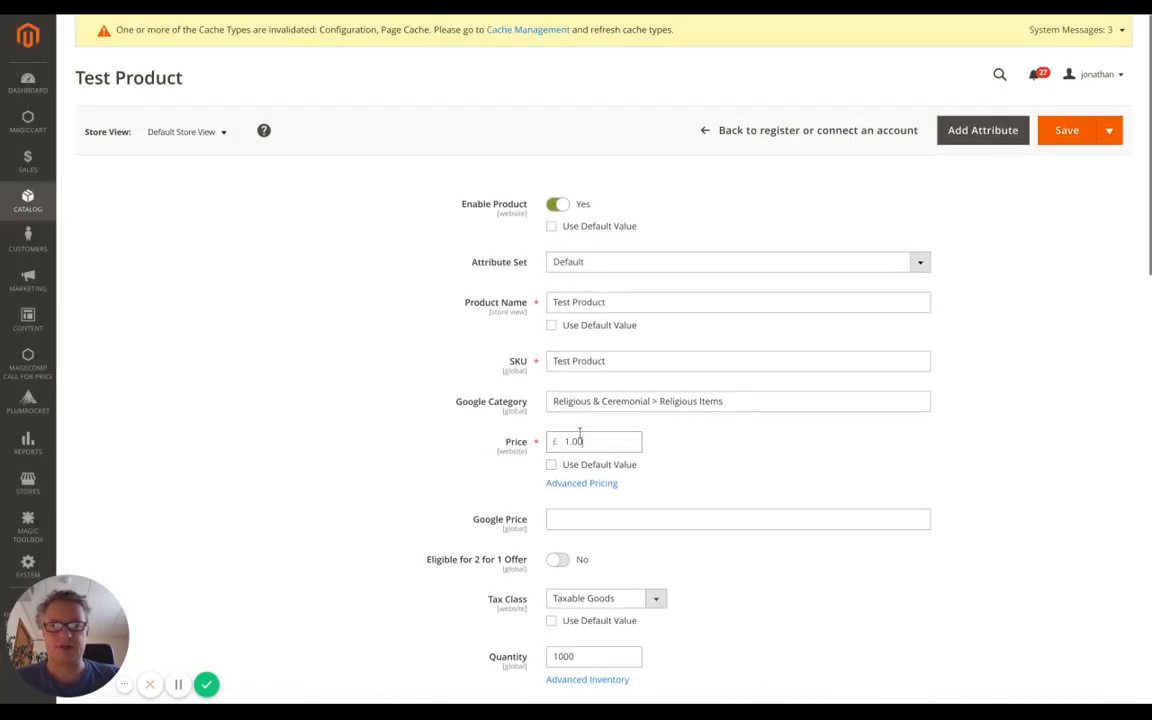
drag(579, 441, 530, 439)
text(1)
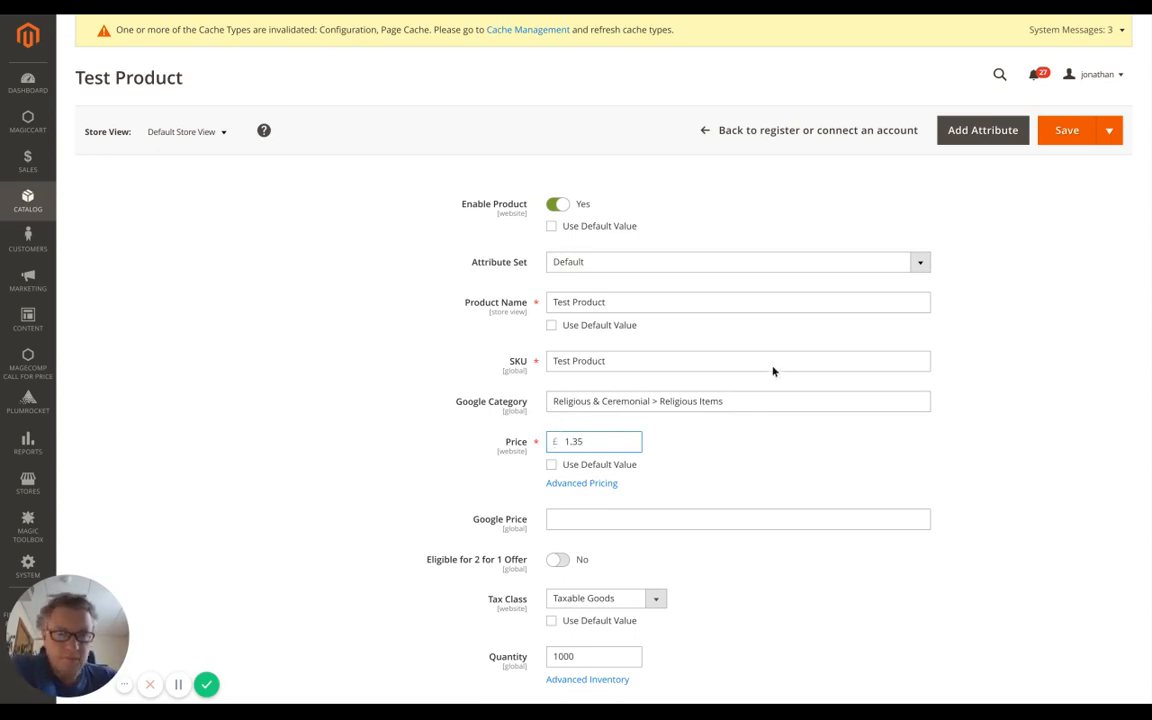
click(1068, 132)
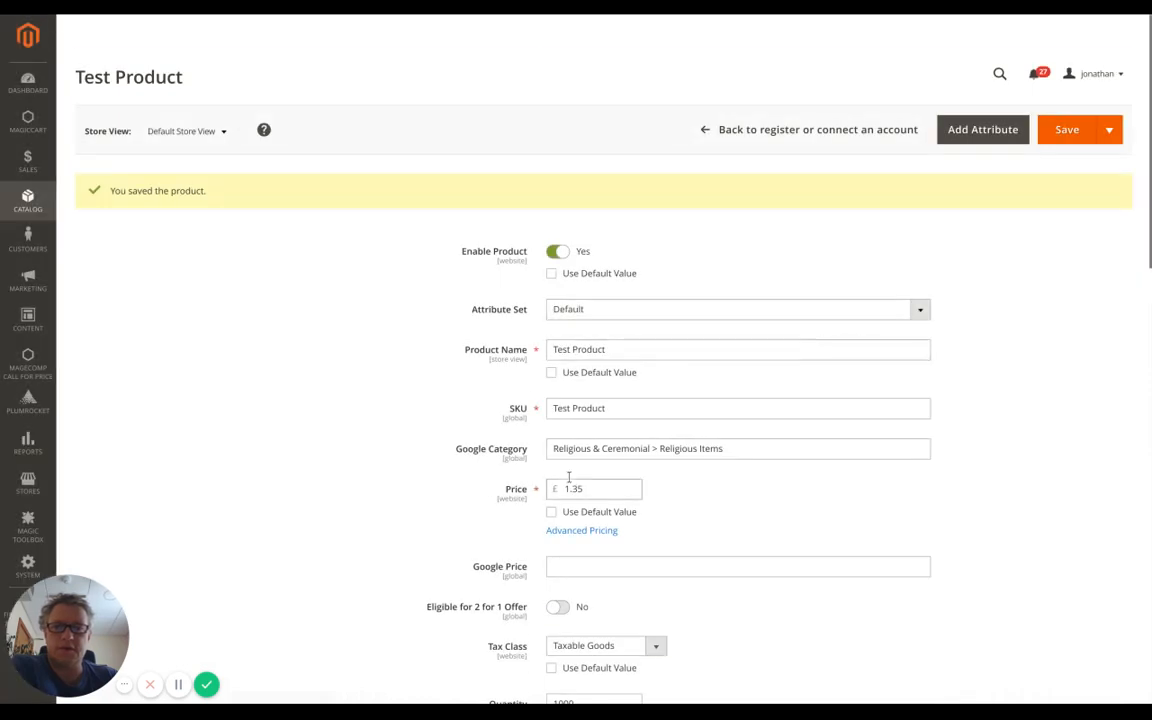
Switch Test Product's scope to the Default Store View under Main Website Store
click(184, 133)
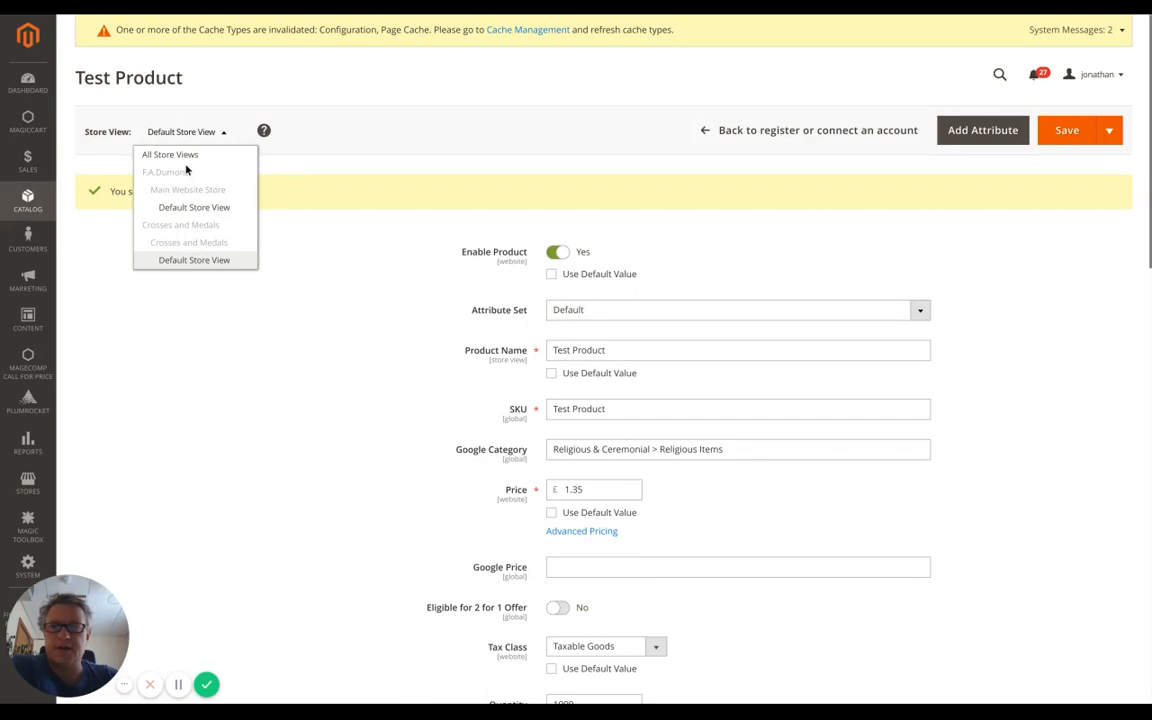
click(186, 206)
click(970, 90)
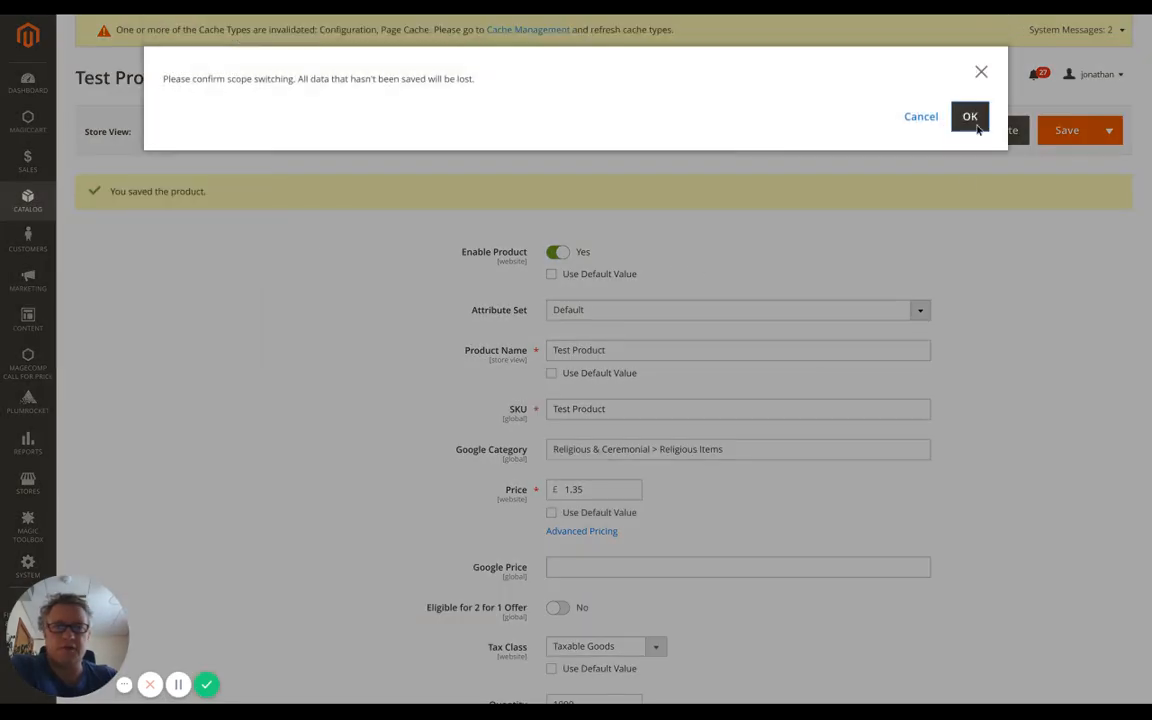